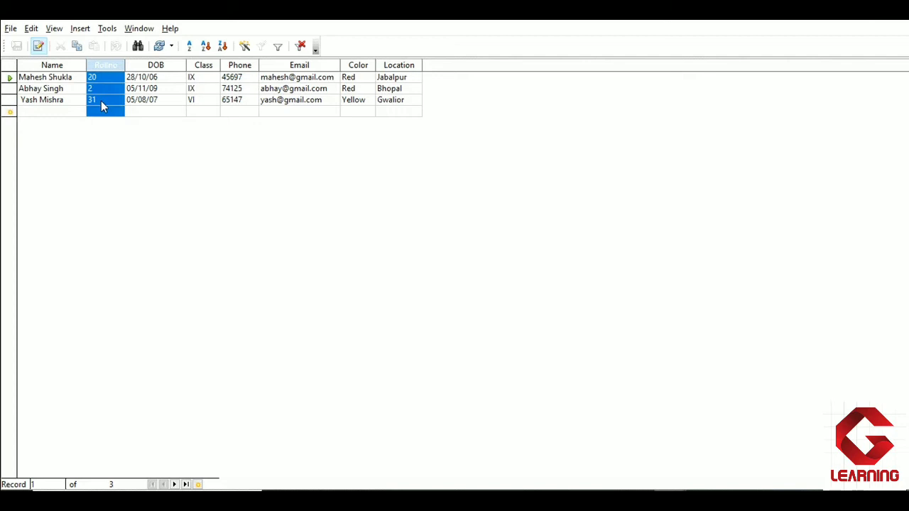
Close the Studentinfo table and open the Marks table for data entry.
left_click(11, 28)
left_click(32, 96)
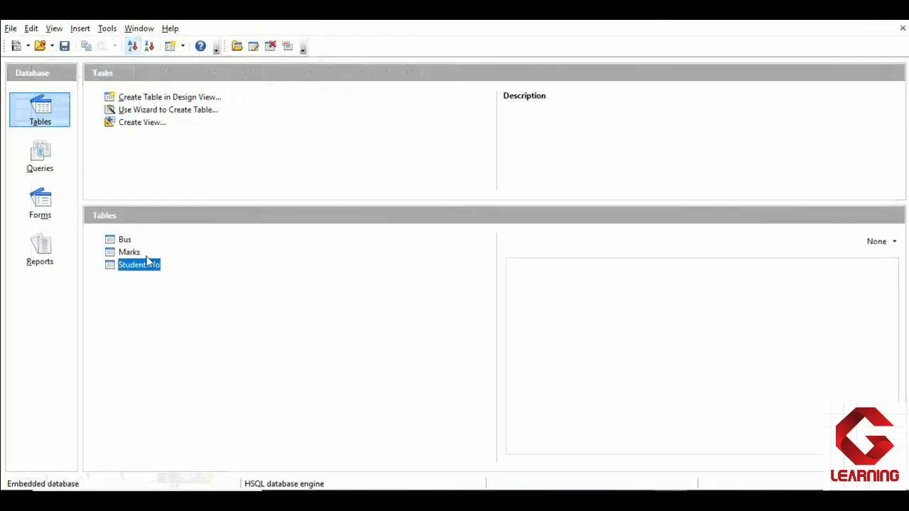
left_click(128, 253)
double_click(126, 254)
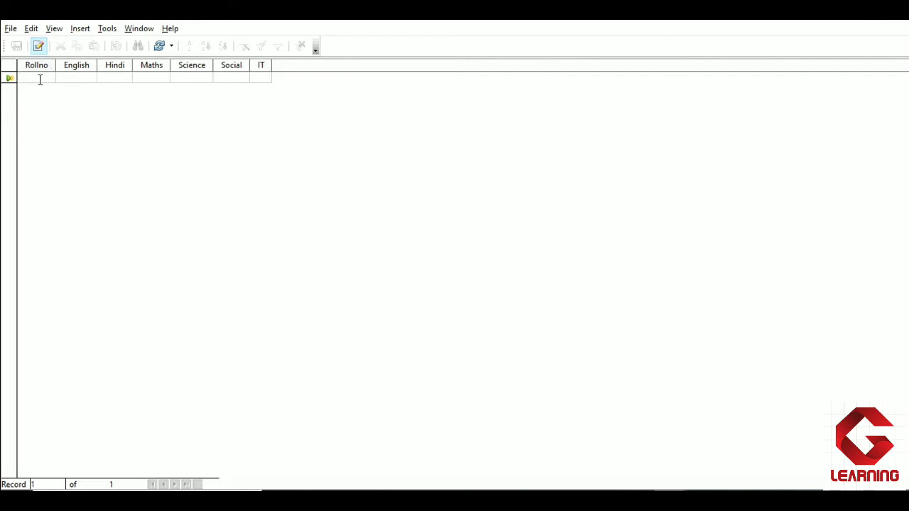
Enter a record with Rollno 25, English 89, Hindi 57, Maths 42, Science 61, Social 57 and IT 98, and try to save it.
type("25")
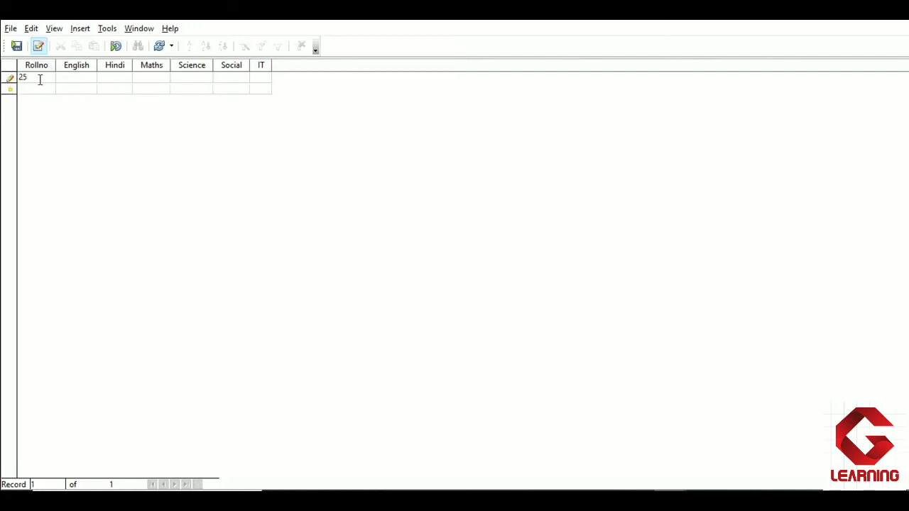
left_click(80, 78)
type("89")
key("Tab")
type("57")
key("Tab")
type("42")
key("Tab")
type("61")
key("Tab")
type("57")
key("Tab")
type("98")
key("Return")
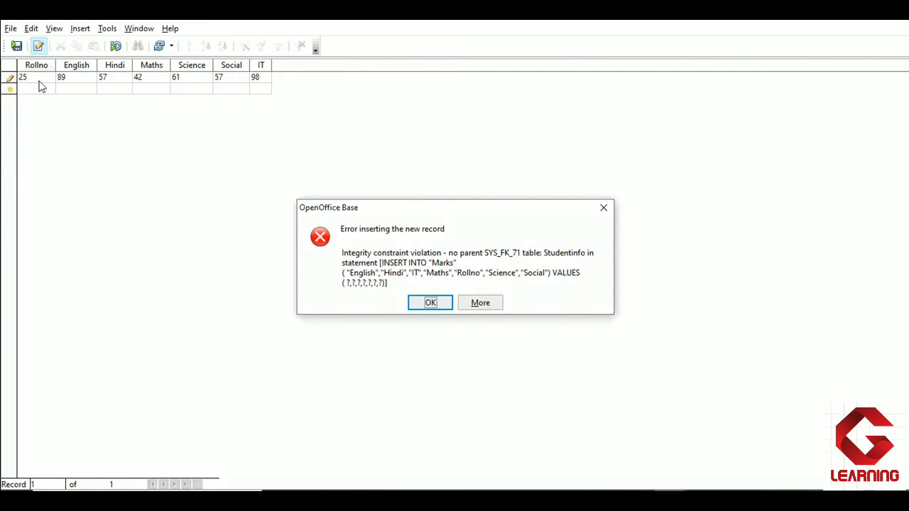
left_click(429, 304)
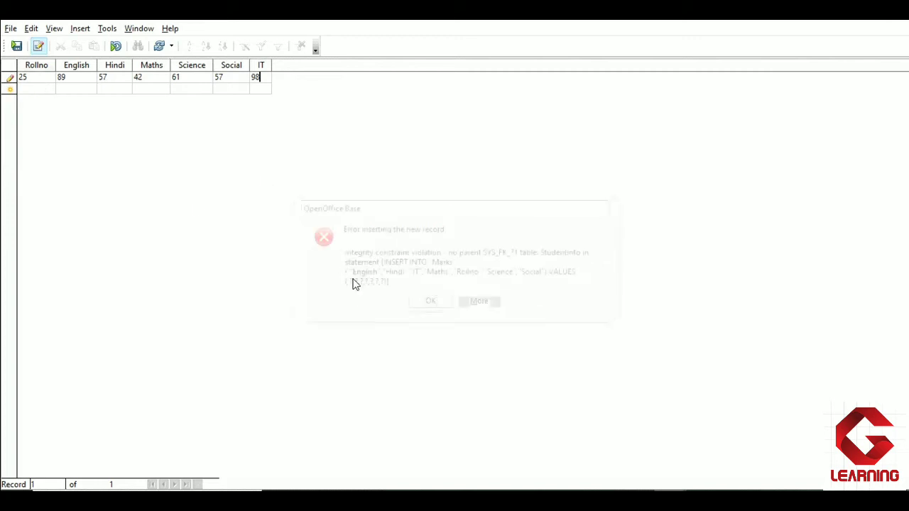
Change the new marks record's Rollno to 2 and save the record.
left_click(41, 78)
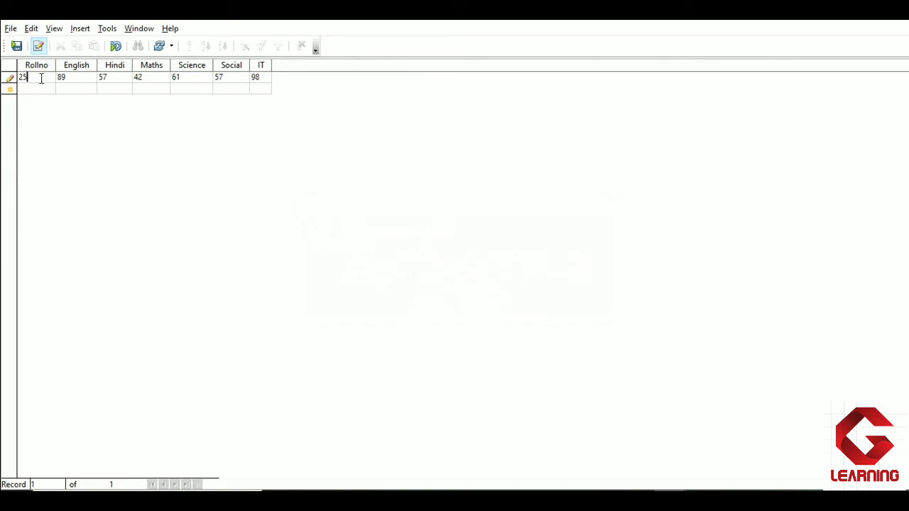
key("BackSpace")
left_click(30, 88)
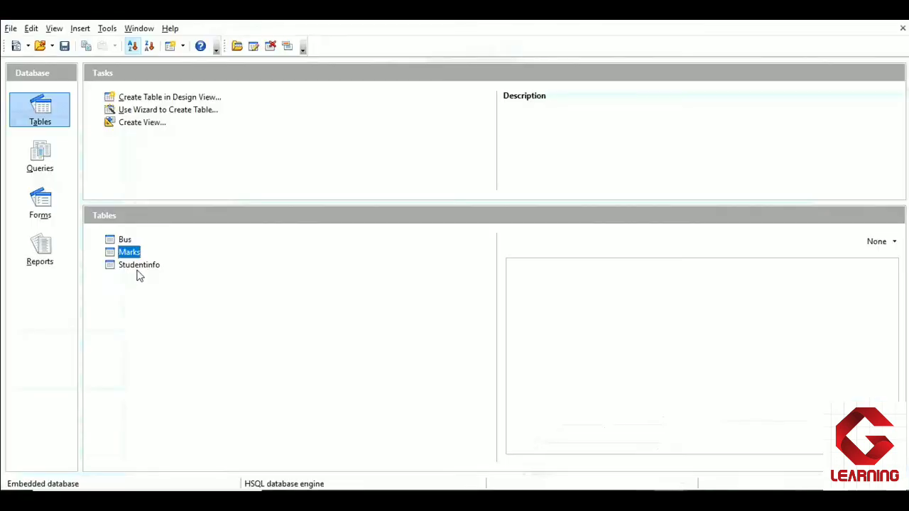
Open the Studentinfo table and try to change the second record's Rollno to 25.
double_click(142, 267)
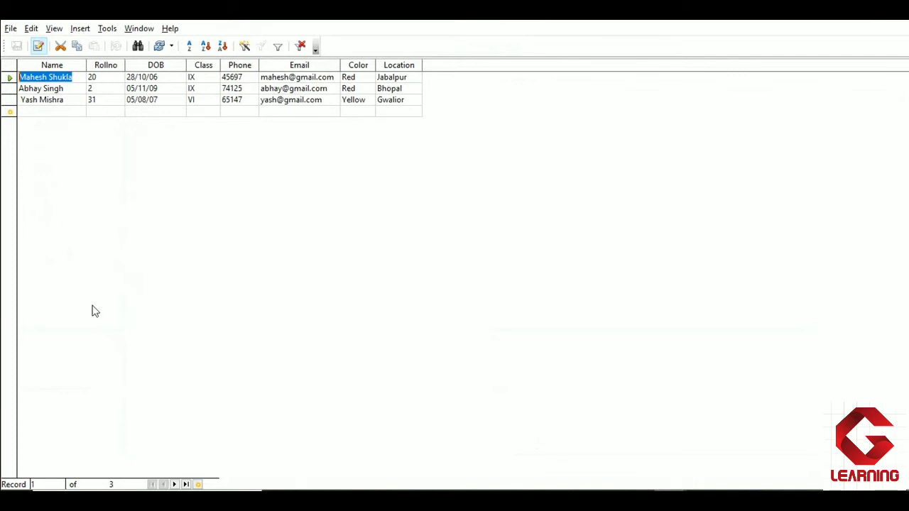
left_click(110, 90)
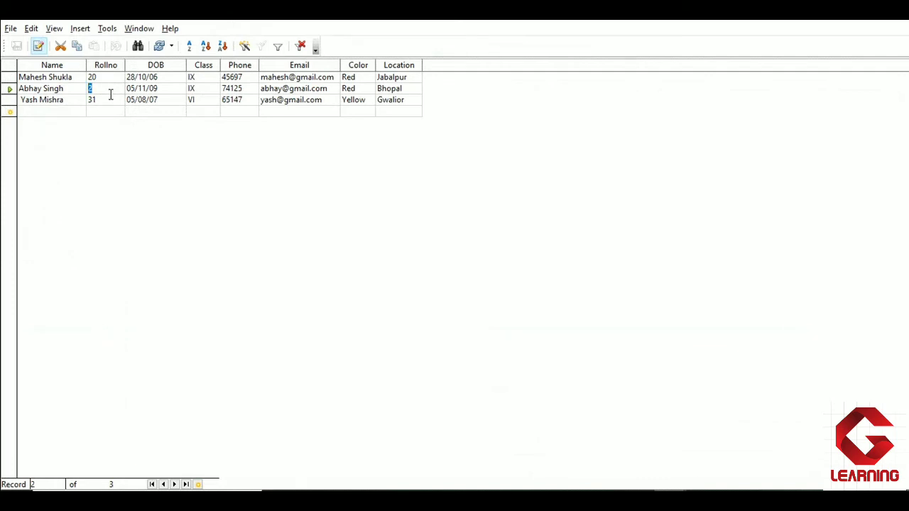
type("25")
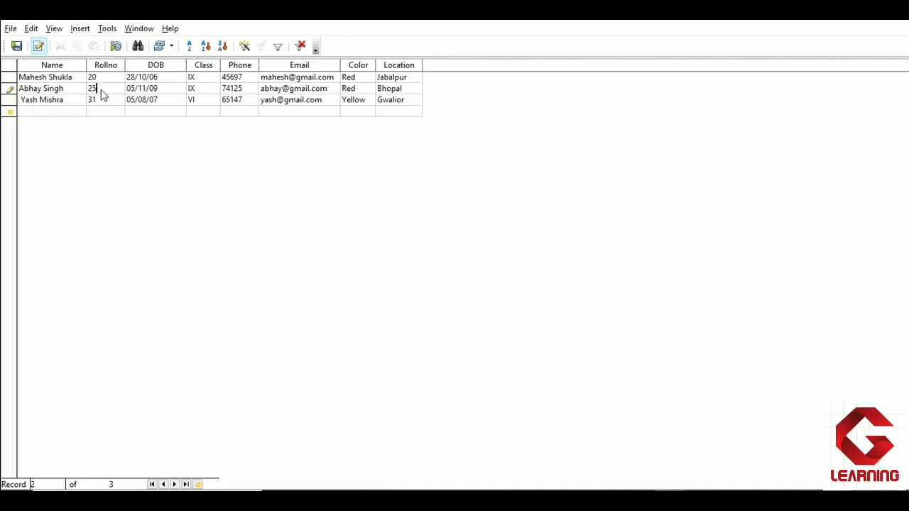
left_click(41, 115)
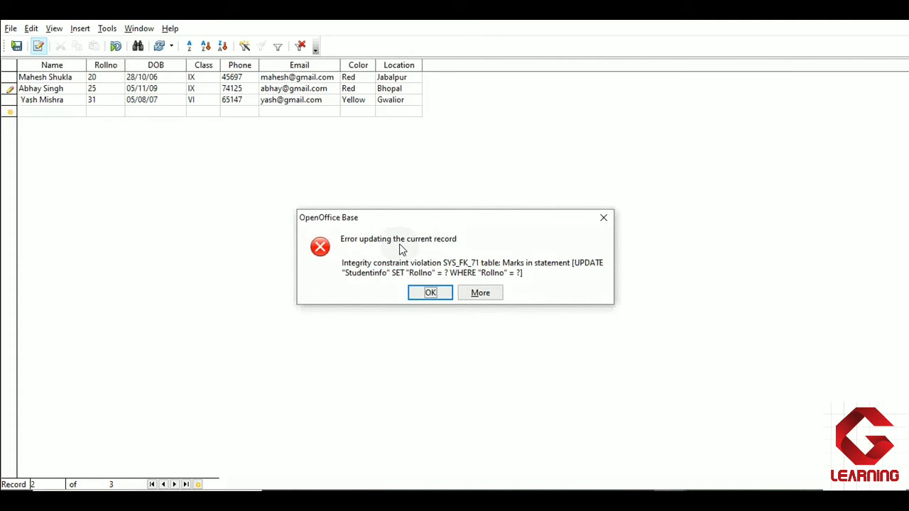
left_click(430, 293)
Restore the Rollno of the second student record to 2.
key("BackSpace")
type("2")
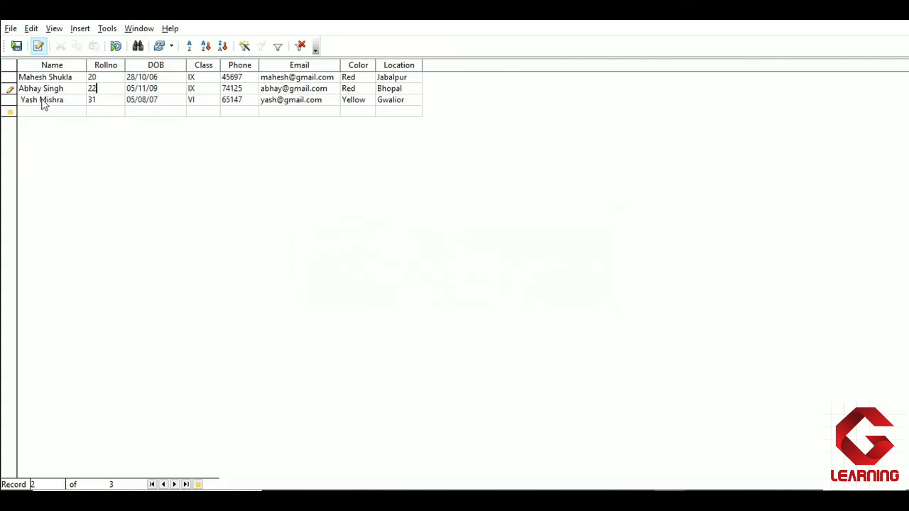
key("BackSpace")
Set the third student record's Rollno to 35 and save the record.
left_click(107, 104)
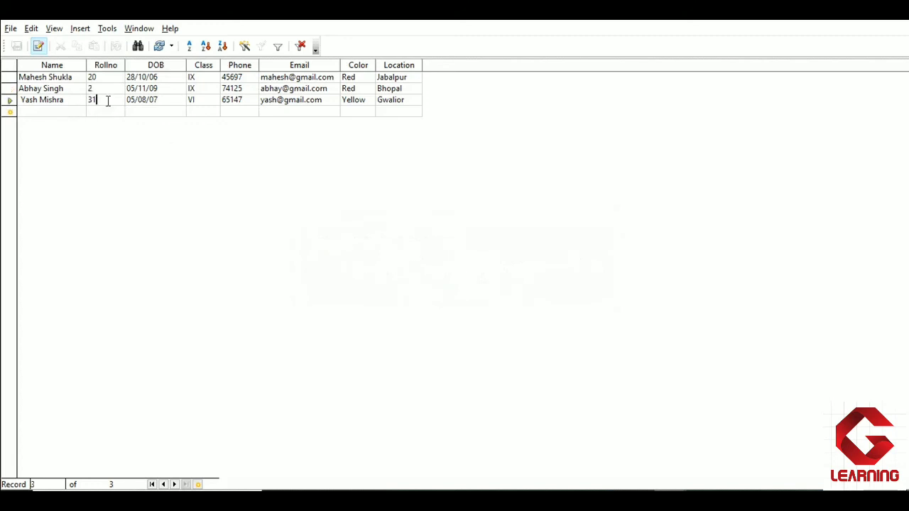
key("BackSpace")
type("5")
left_click(32, 112)
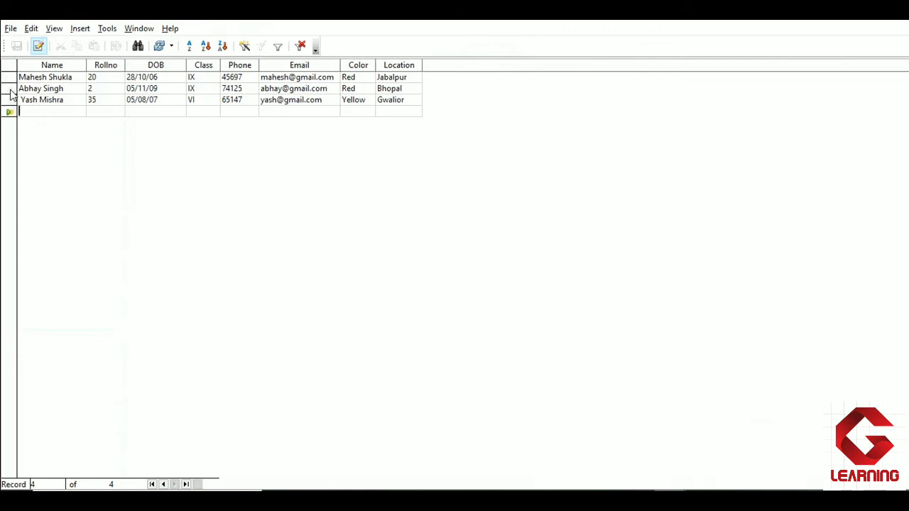
Try to delete the second student record, the one with Rollno 2, from the Studentinfo table.
left_click(9, 89)
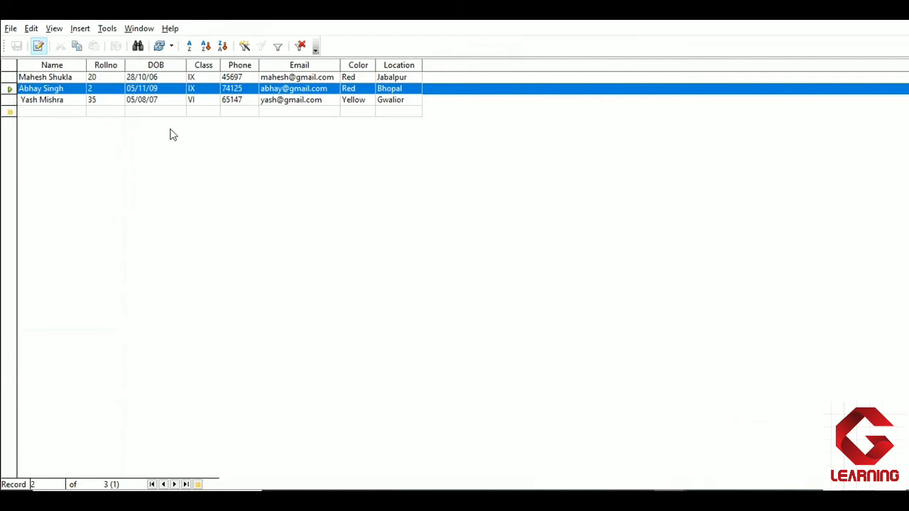
right_click(16, 91)
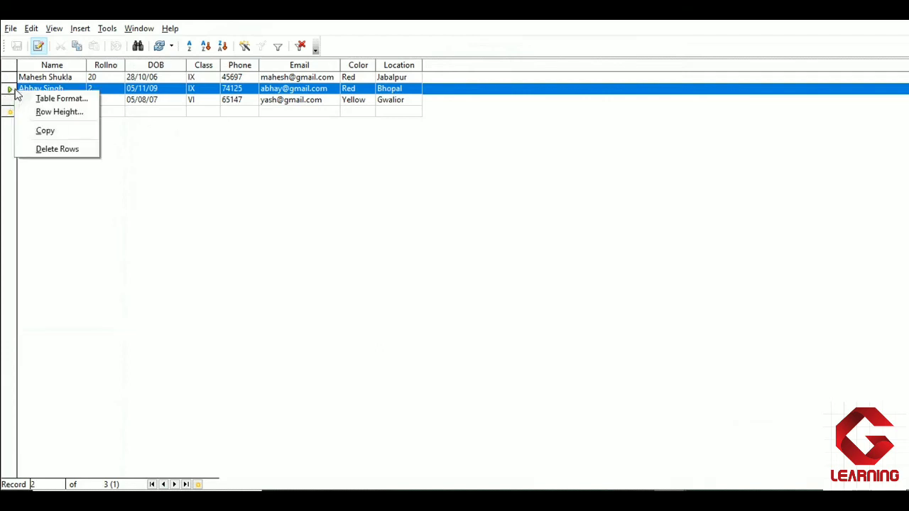
left_click(56, 149)
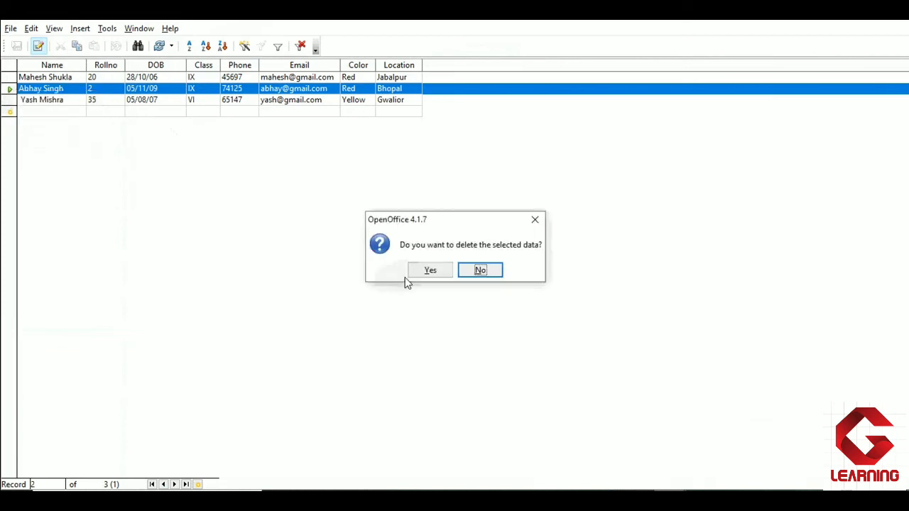
left_click(428, 271)
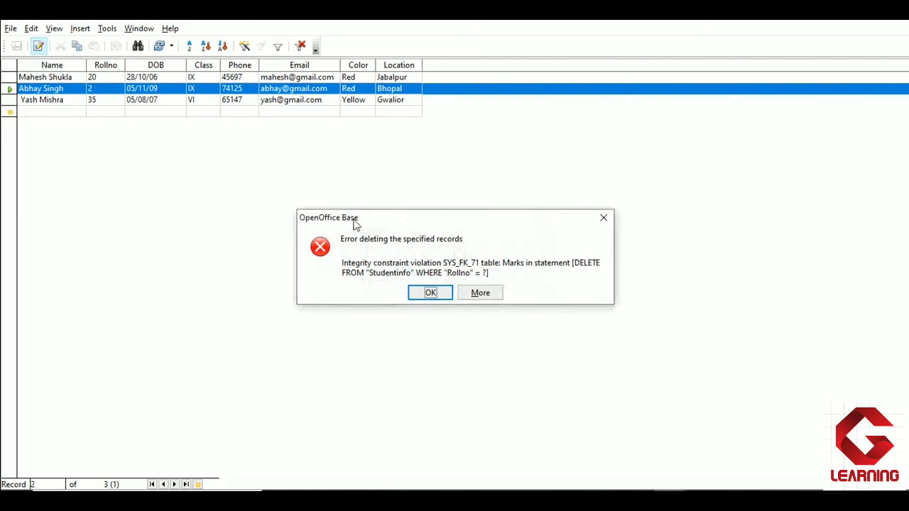
left_click(435, 294)
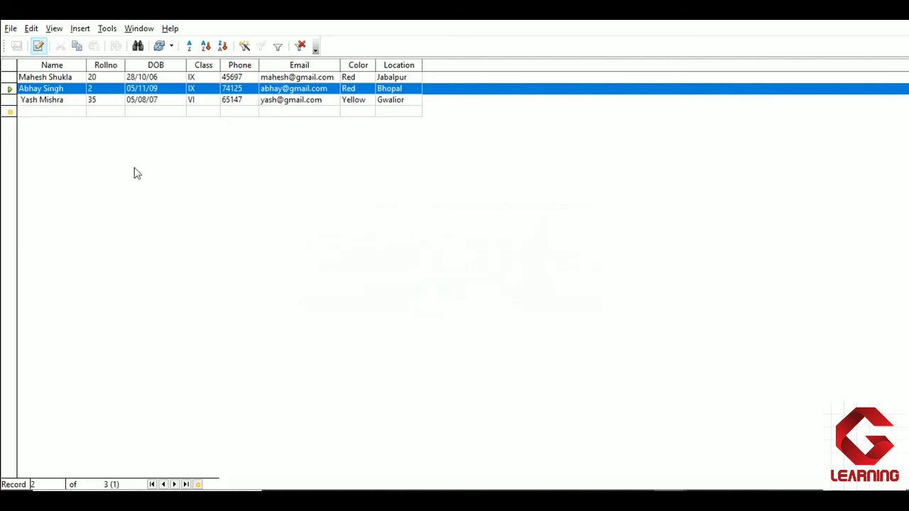
Delete the third student record, the one with Rollno 35, from the Studentinfo table.
left_click(9, 101)
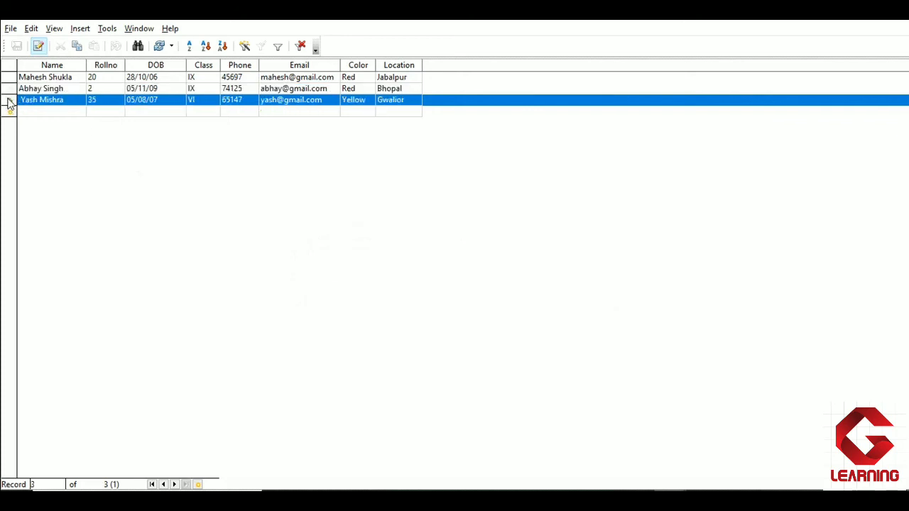
right_click(9, 103)
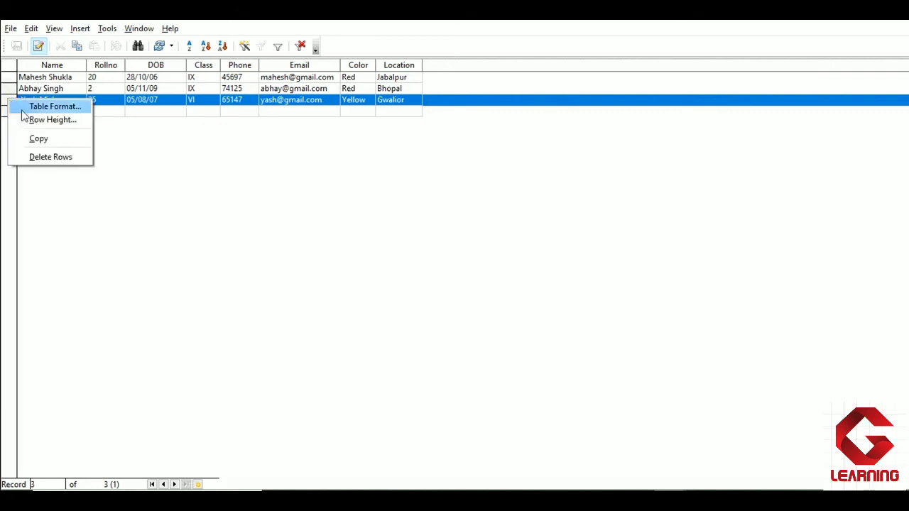
left_click(50, 156)
left_click(430, 270)
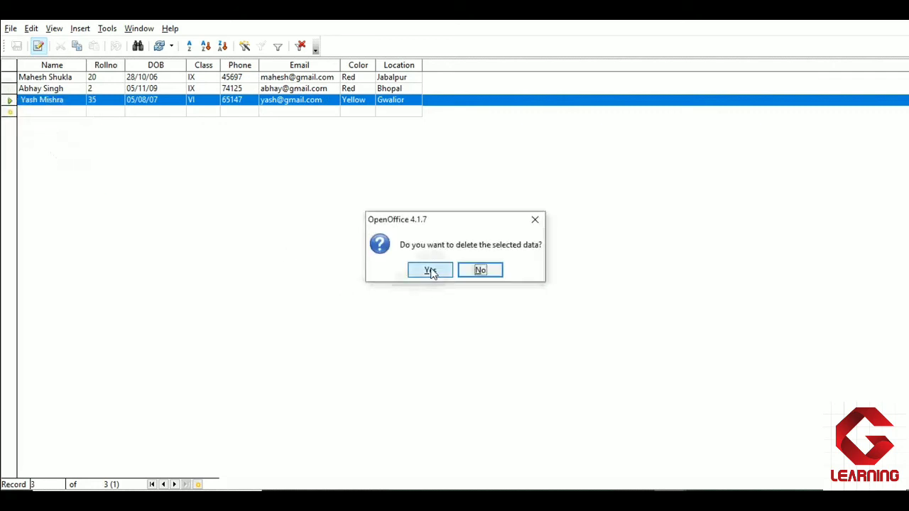